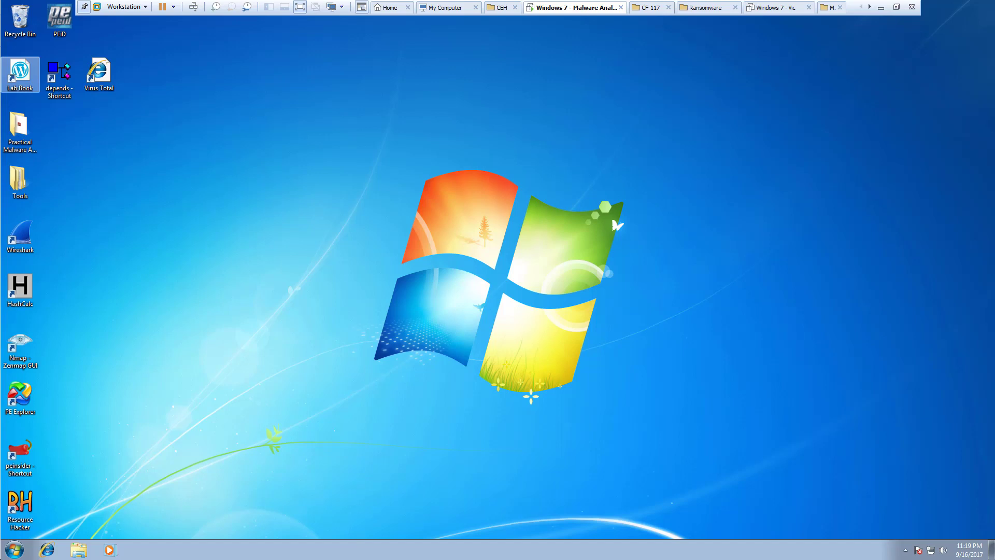
Launch Resource Hacker from its desktop shortcut
{"action": "left_click", "coordinate": [201, 430]}
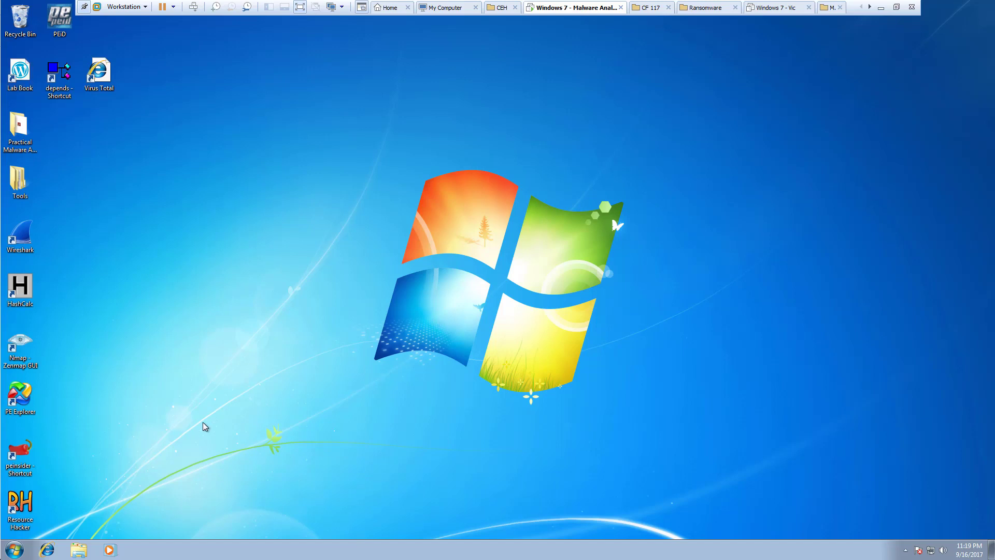
{"action": "double_click", "coordinate": [36, 514]}
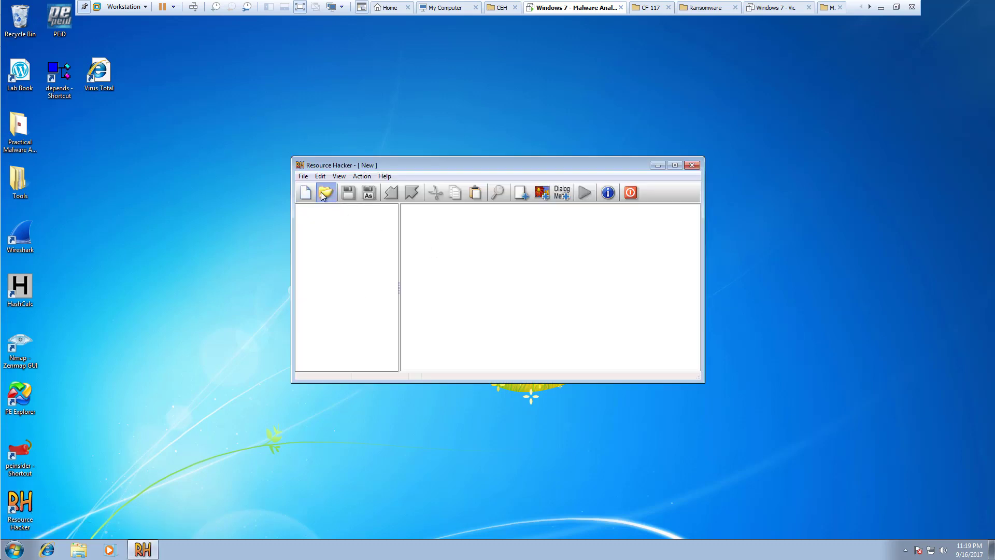
Open Lab01-02.exe from Desktop > Practical Malware Analysis Labs > Chapter_1L, then enlarge and reposition the window
{"action": "left_click", "coordinate": [324, 193]}
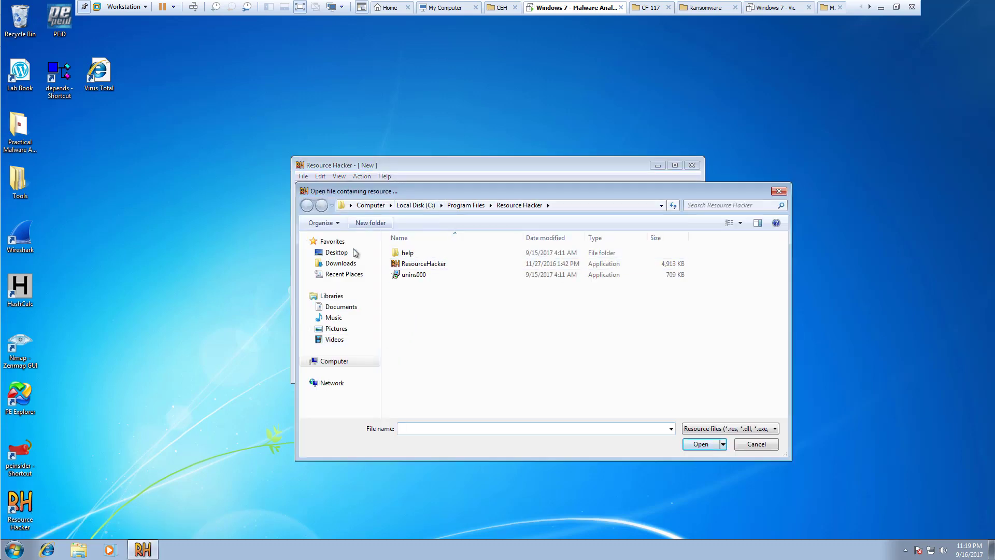
{"action": "left_click", "coordinate": [336, 252]}
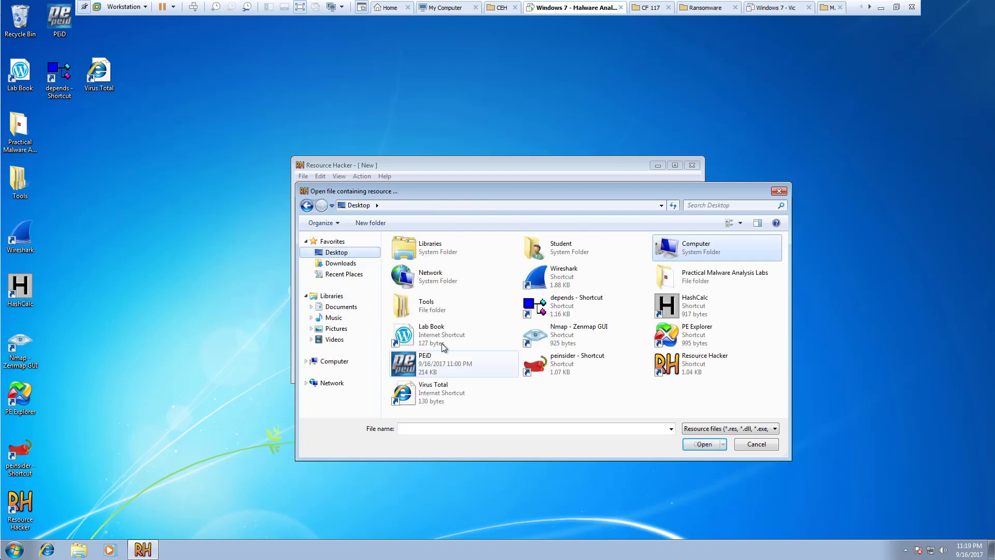
{"action": "double_click", "coordinate": [731, 275]}
{"action": "double_click", "coordinate": [416, 253]}
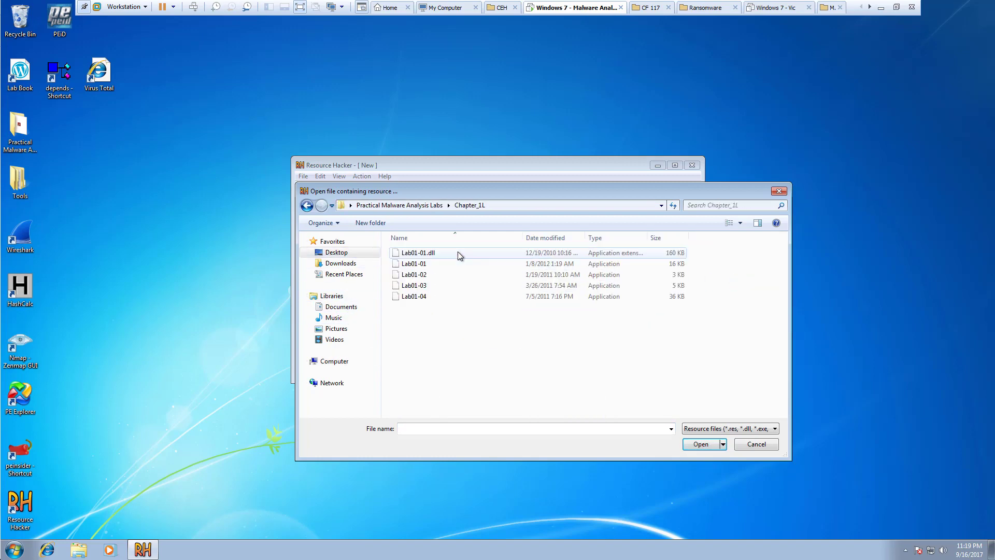
{"action": "left_click", "coordinate": [415, 277]}
{"action": "double_click", "coordinate": [415, 277]}
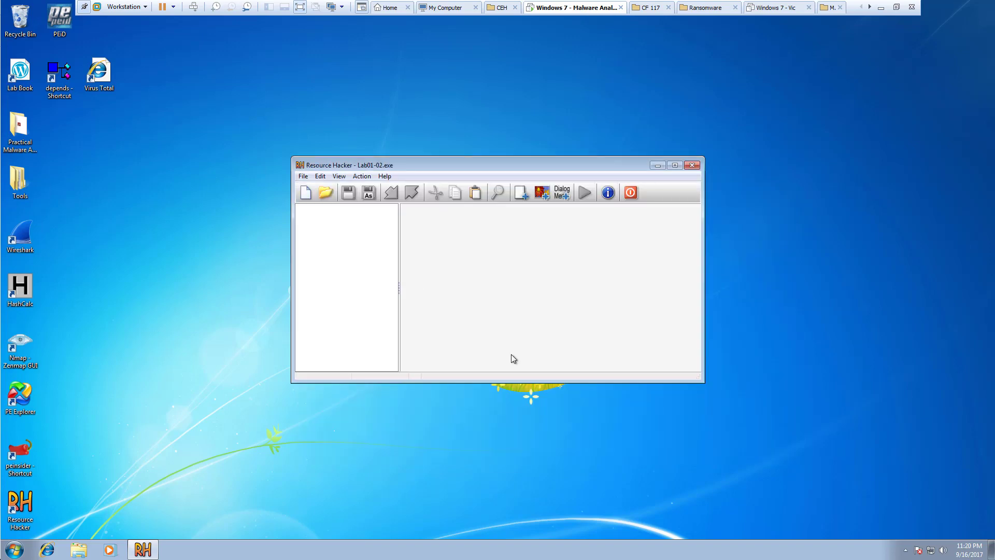
{"action": "left_click_drag", "start_coordinate": [700, 376], "coordinate": [835, 507]}
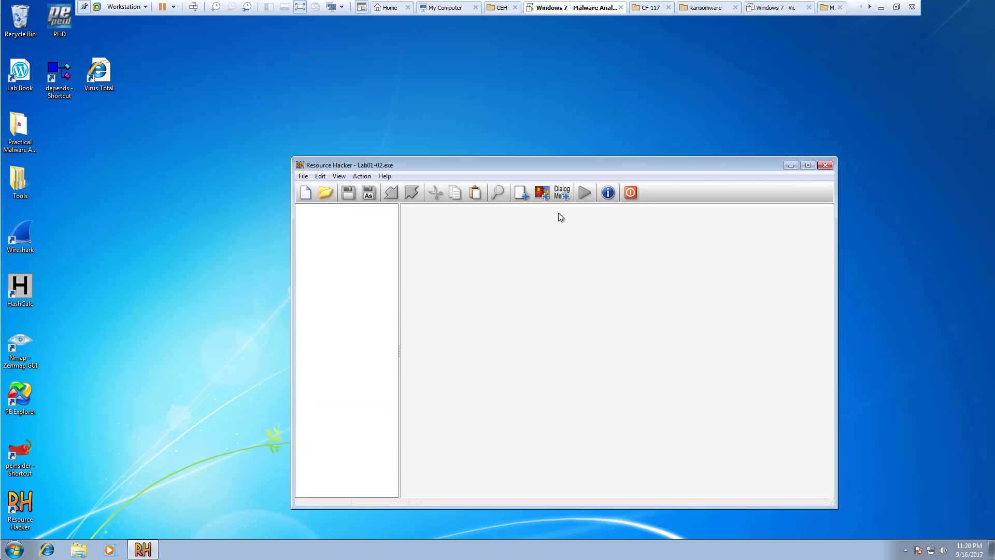
{"action": "left_click_drag", "start_coordinate": [452, 166], "coordinate": [406, 117]}
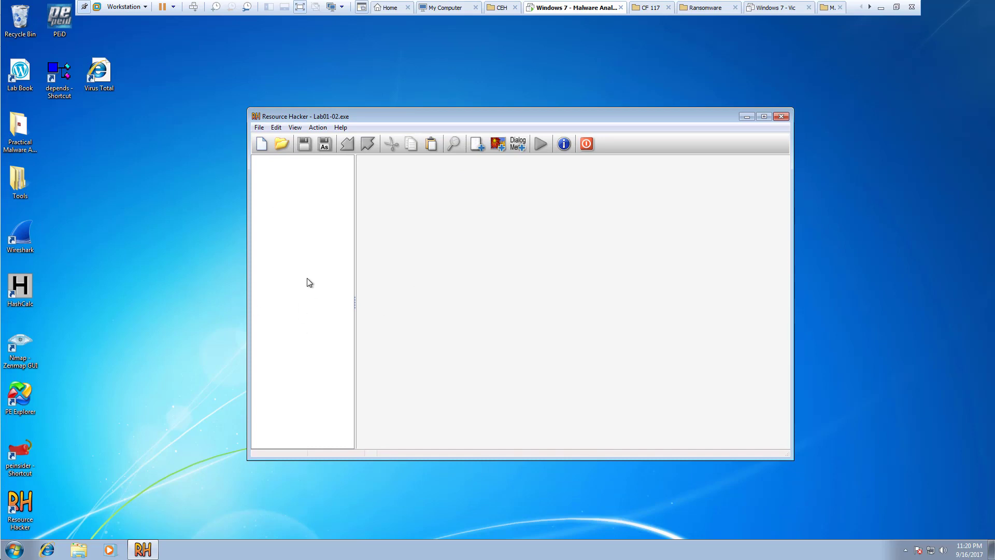
Browse to C:\Windows\System32 and pick calc.exe as the file to open
{"action": "left_click", "coordinate": [281, 145]}
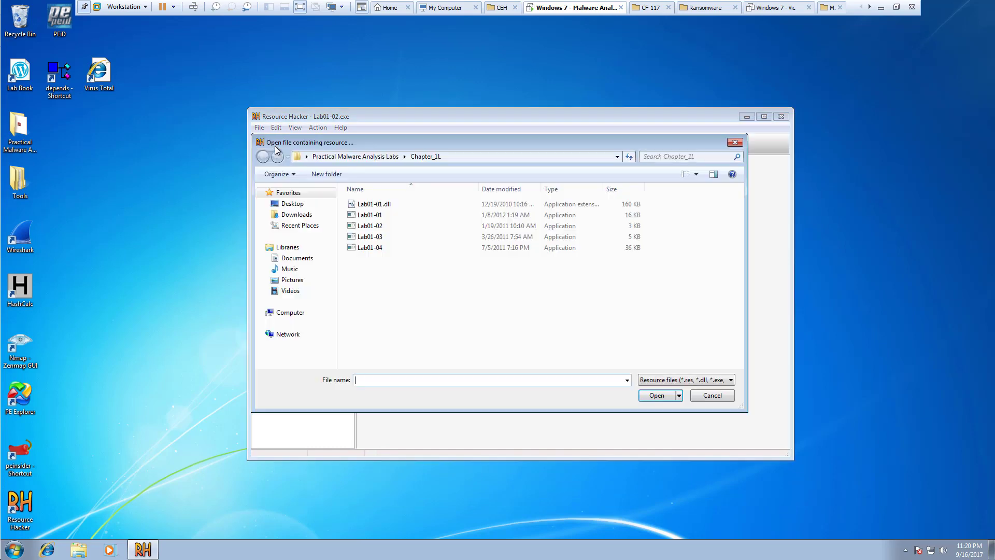
{"action": "left_click", "coordinate": [290, 313]}
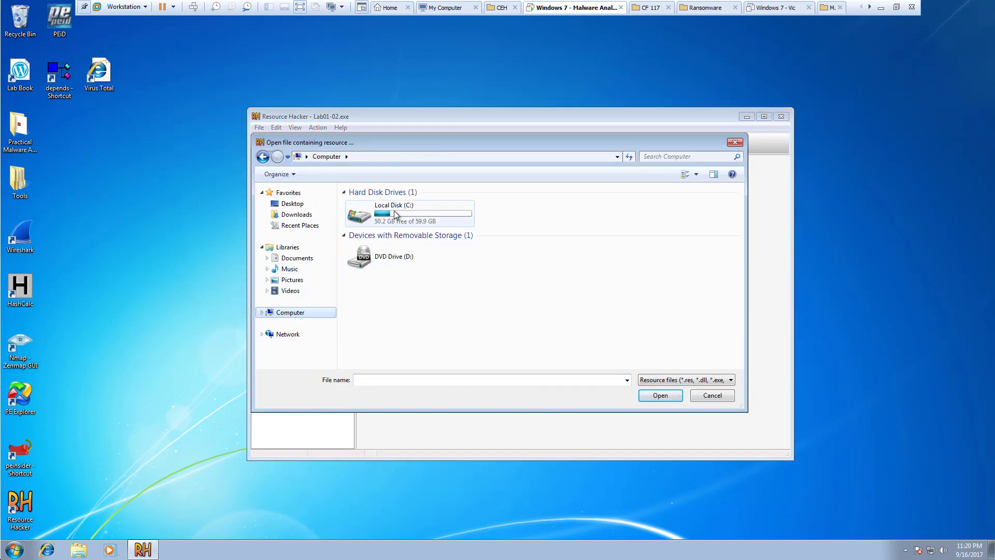
{"action": "double_click", "coordinate": [374, 215]}
{"action": "double_click", "coordinate": [370, 237]}
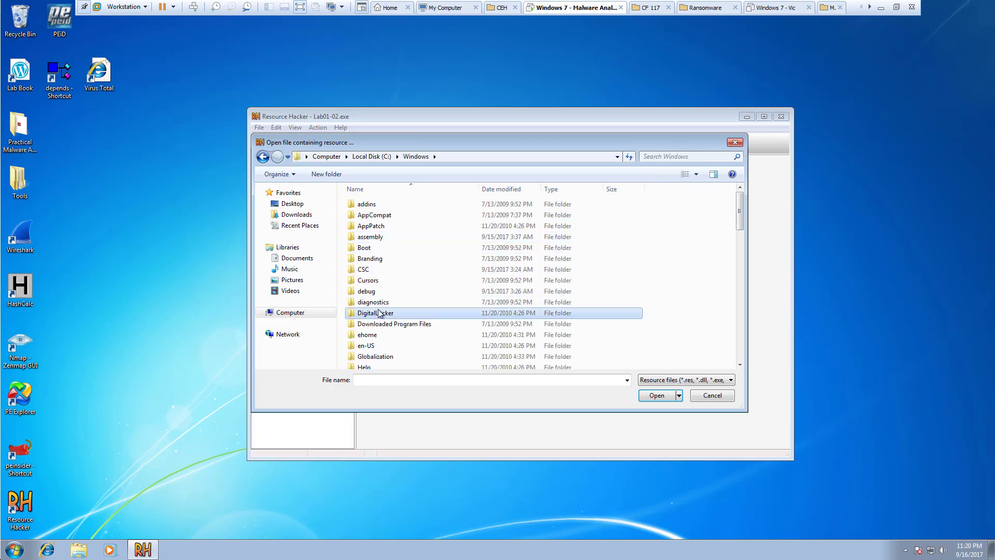
{"action": "key", "text": "c"}
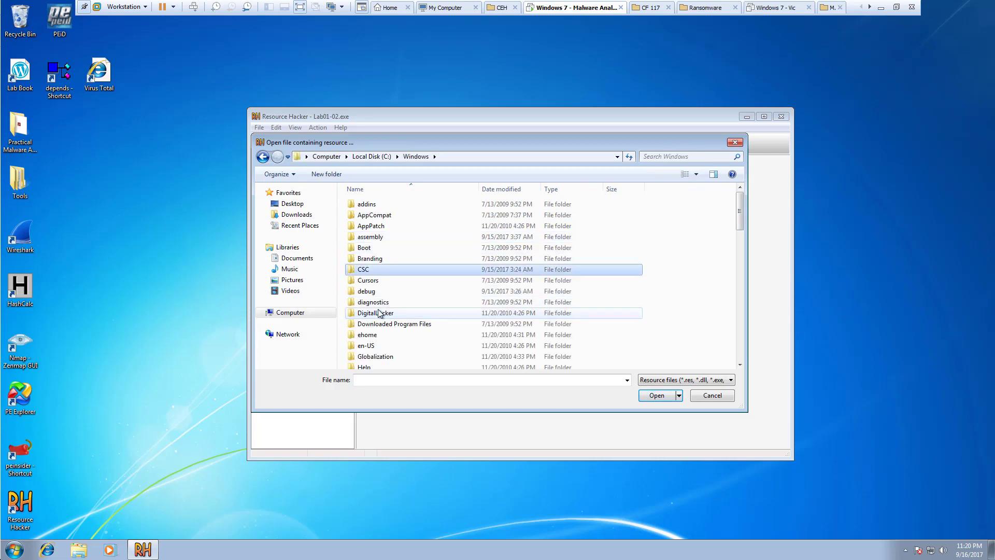
{"action": "type", "text": "sy"}
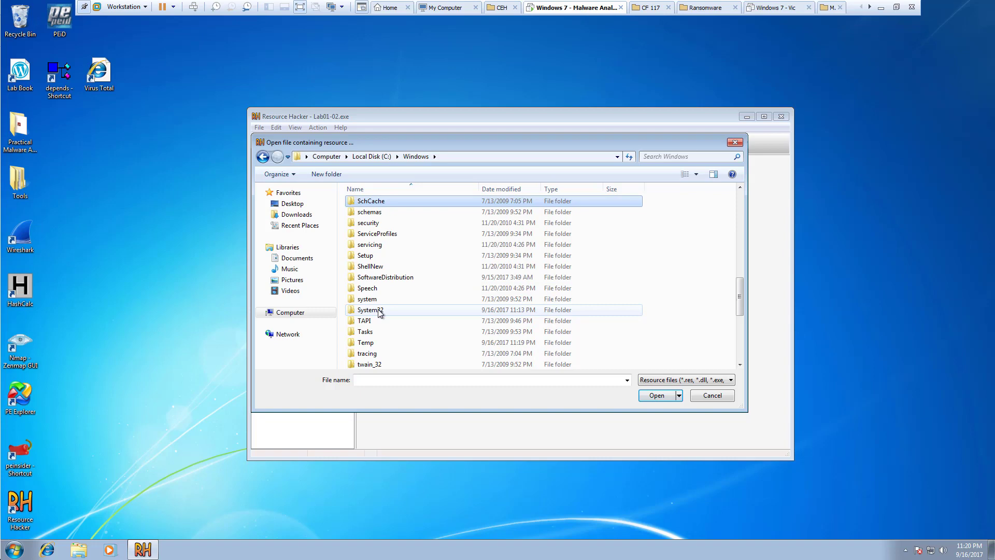
{"action": "double_click", "coordinate": [371, 310]}
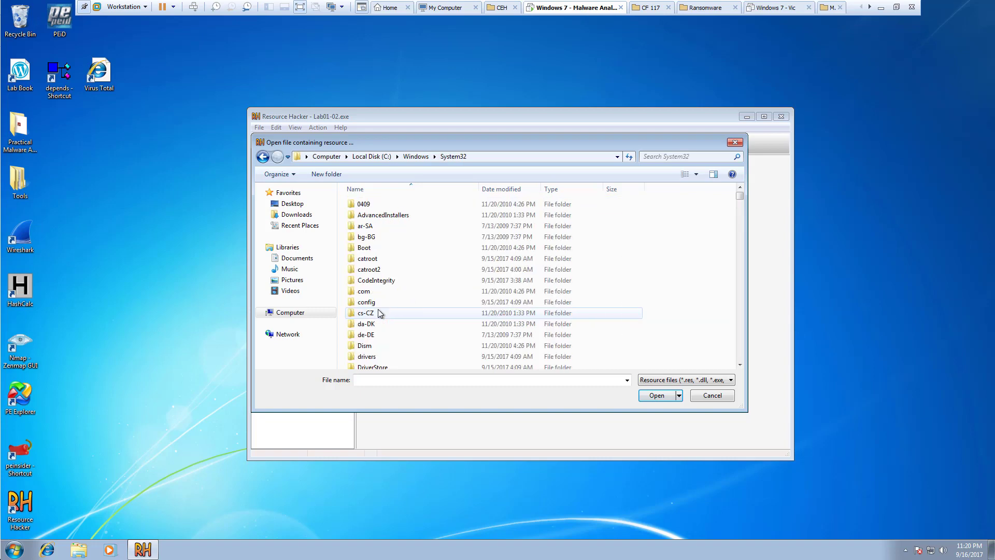
{"action": "type", "text": "ccc"}
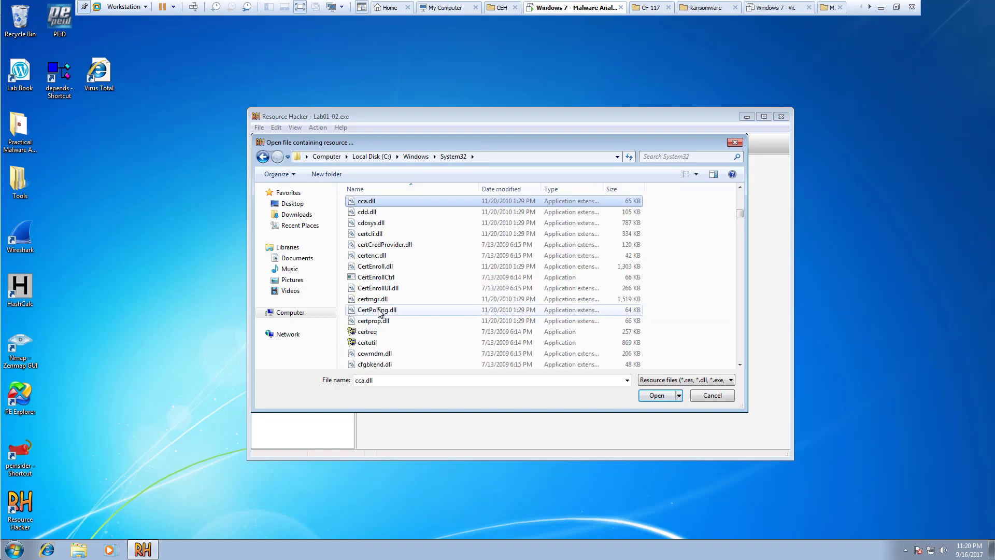
{"action": "left_click", "coordinate": [378, 379]}
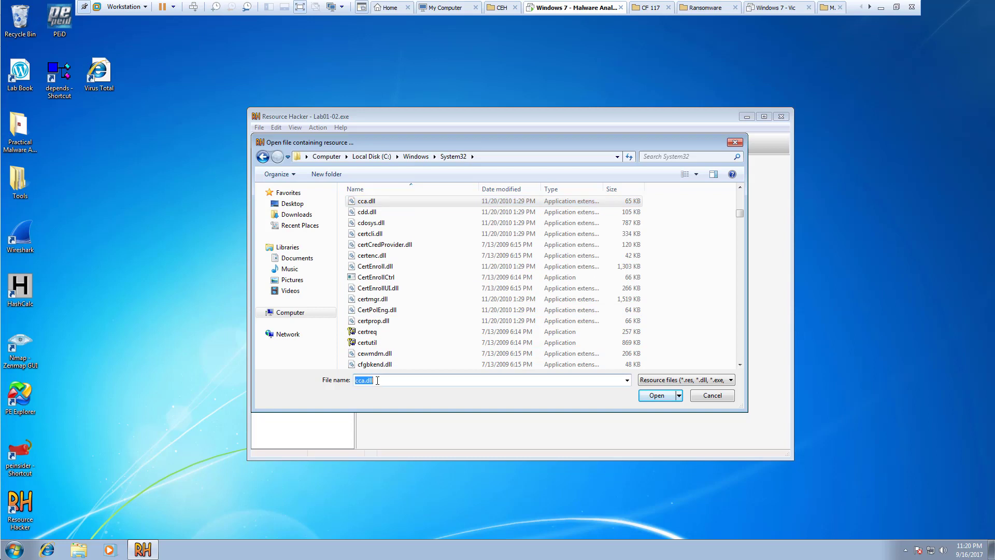
{"action": "type", "text": "ca"}
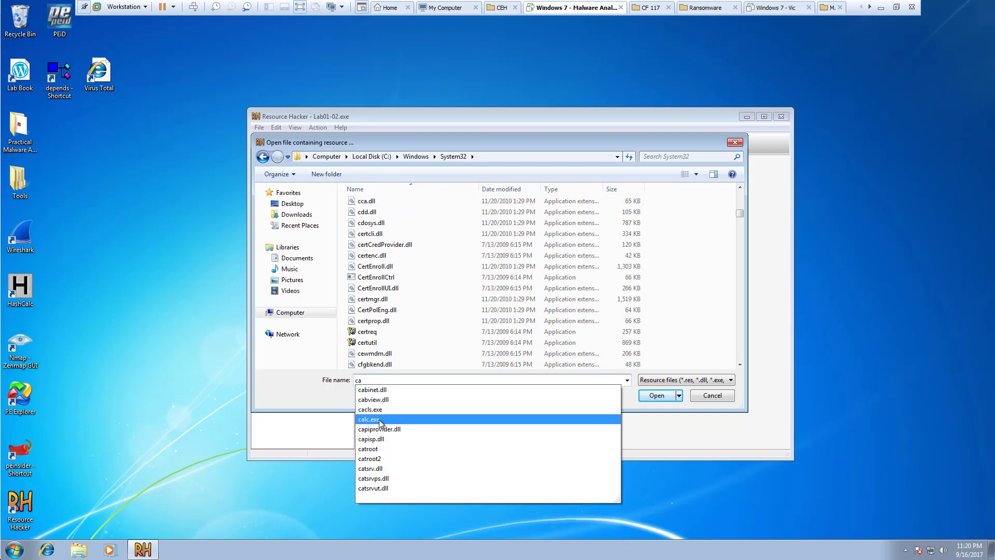
{"action": "left_click", "coordinate": [380, 420]}
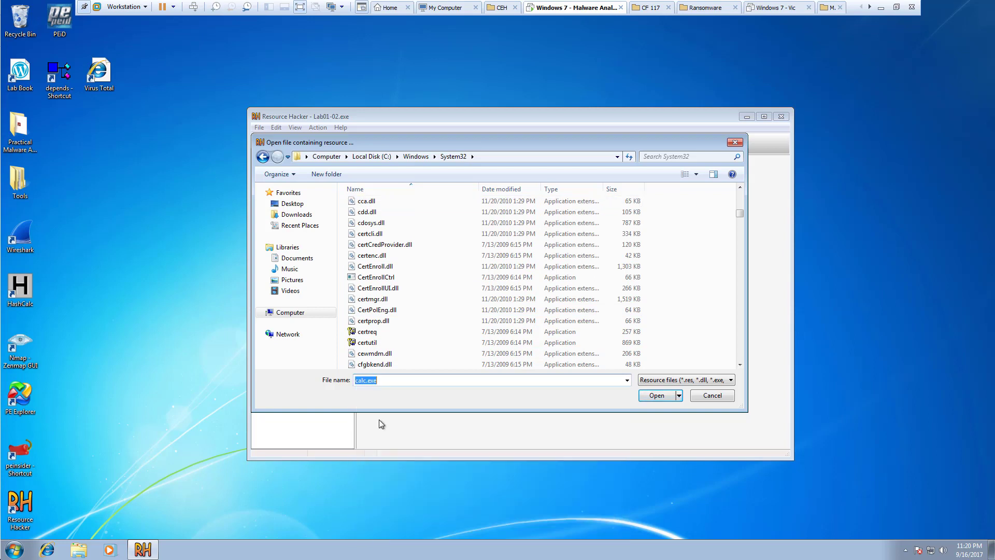
{"action": "left_click", "coordinate": [657, 396]}
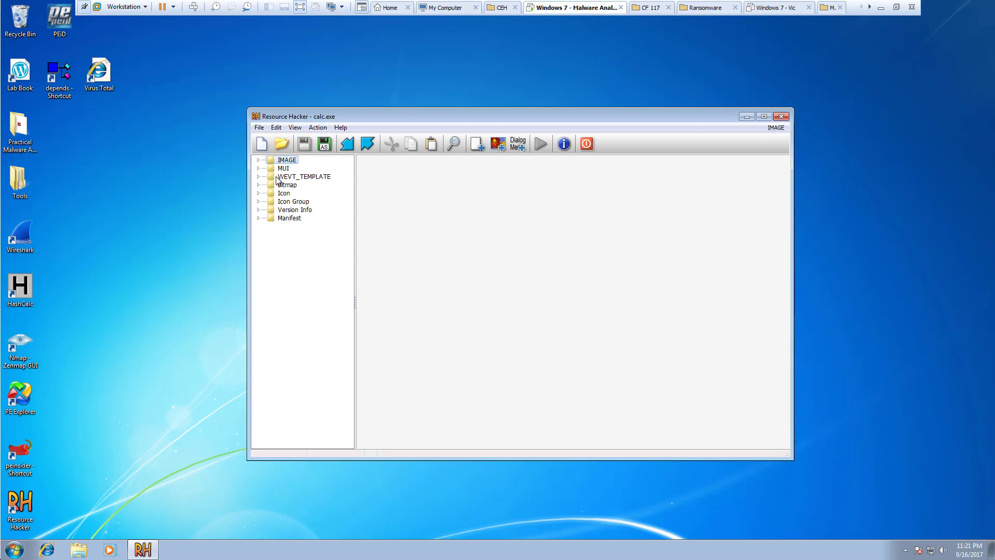
{"action": "left_click", "coordinate": [281, 194]}
{"action": "double_click", "coordinate": [282, 195]}
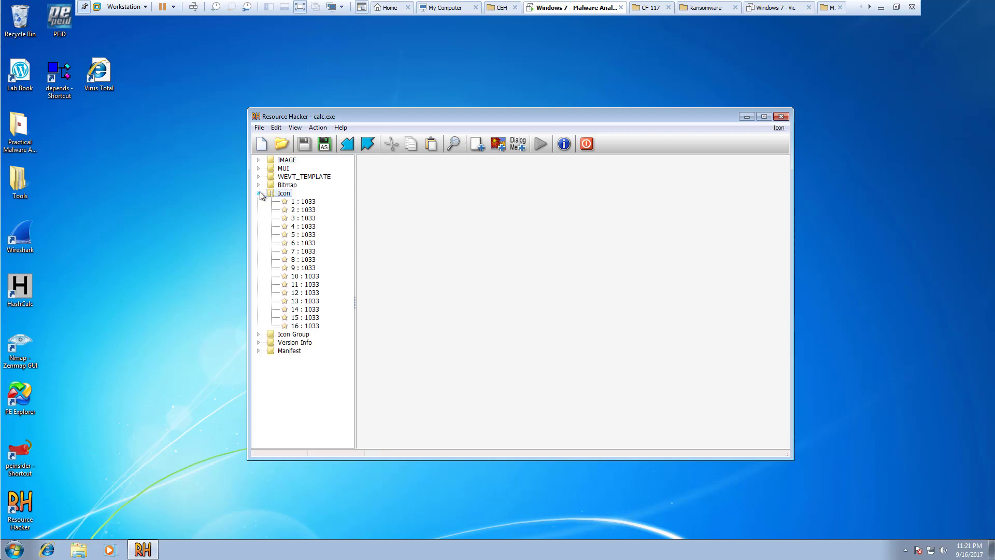
{"action": "left_click", "coordinate": [302, 201]}
{"action": "left_click", "coordinate": [304, 243]}
{"action": "left_click", "coordinate": [305, 268]}
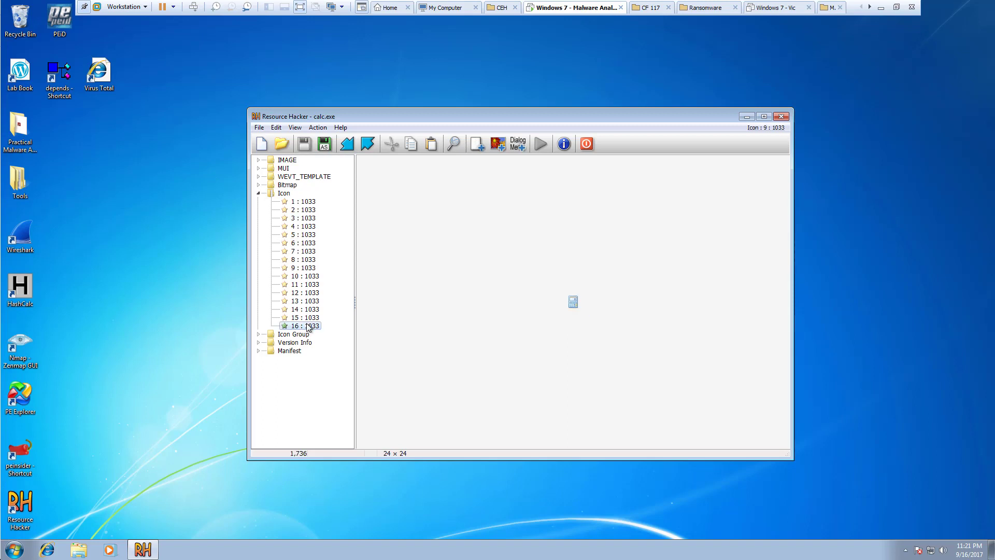
{"action": "left_click", "coordinate": [307, 309]}
{"action": "left_click", "coordinate": [305, 284]}
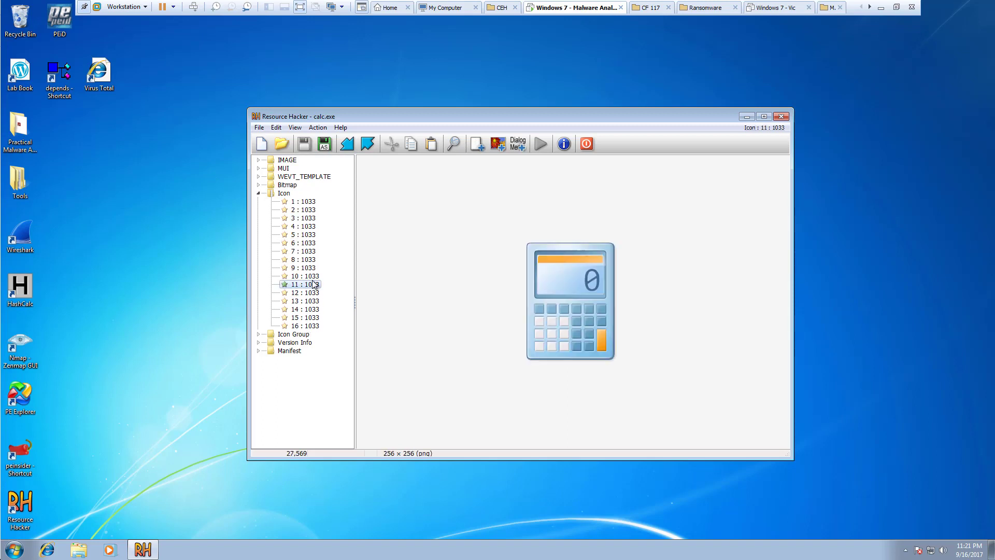
{"action": "left_click", "coordinate": [259, 194]}
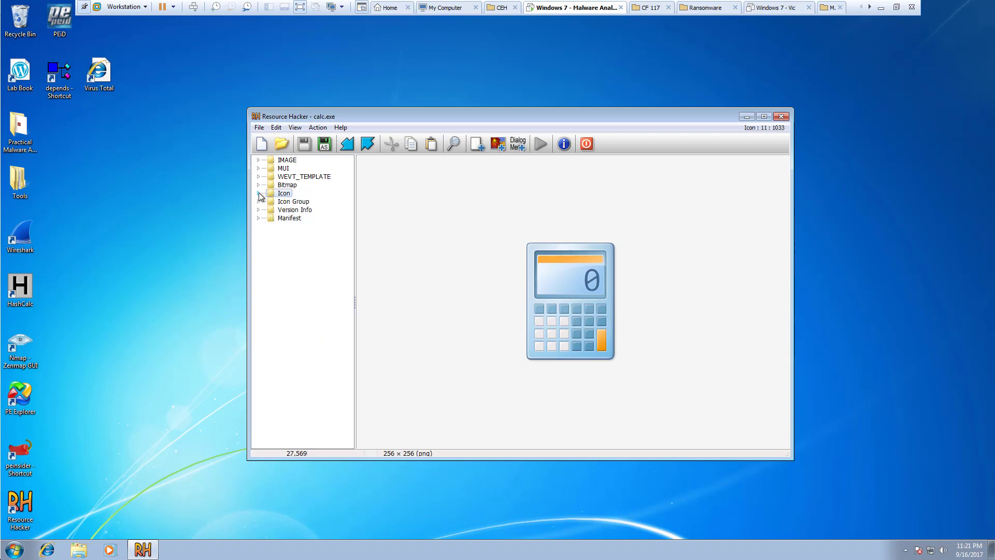
{"action": "left_click", "coordinate": [259, 160]}
{"action": "left_click", "coordinate": [306, 218]}
{"action": "left_click", "coordinate": [308, 295]}
{"action": "left_click", "coordinate": [303, 360]}
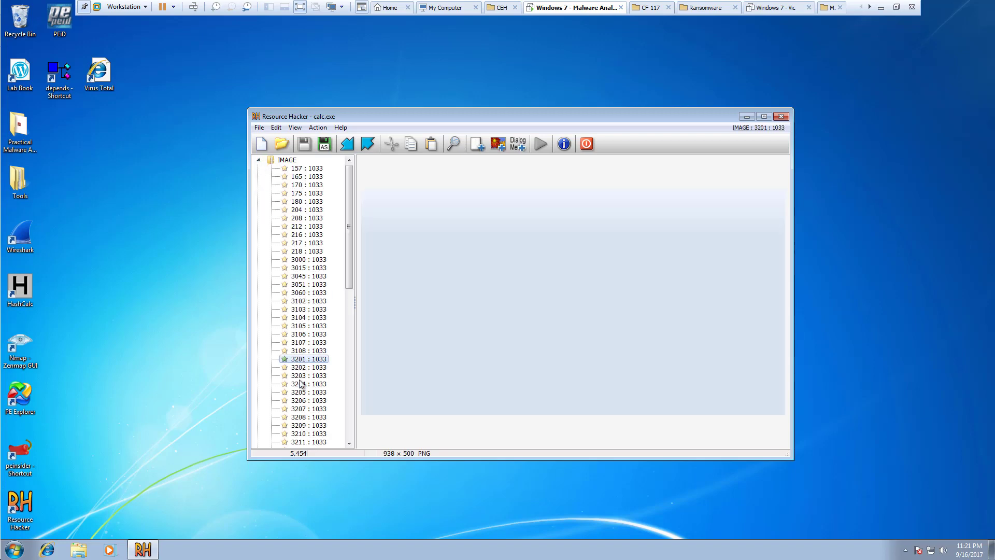
{"action": "left_click", "coordinate": [306, 393]}
{"action": "scroll", "coordinate": [307, 392], "scroll_direction": "down", "scroll_amount": 3}
{"action": "left_click", "coordinate": [308, 386]}
{"action": "left_click", "coordinate": [307, 412]}
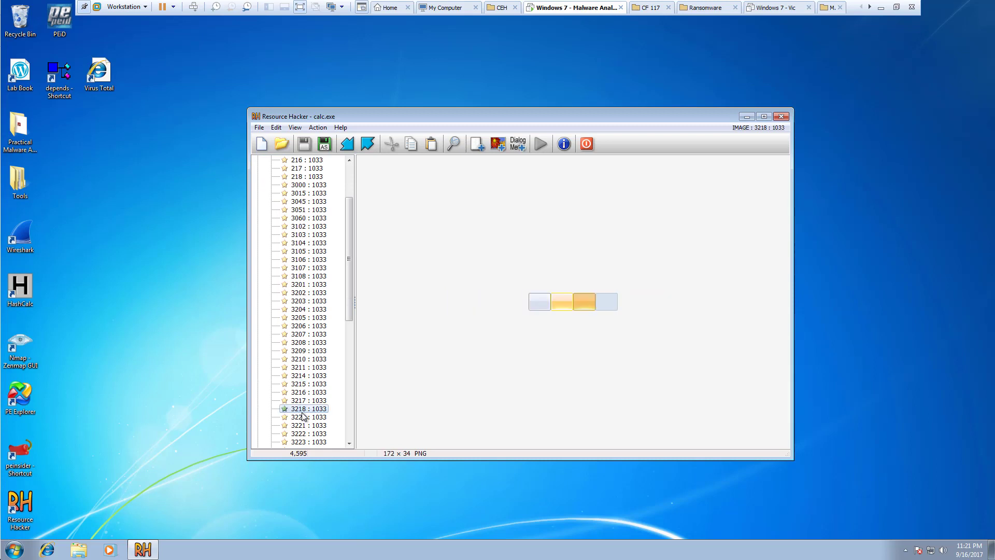
{"action": "scroll", "coordinate": [307, 412], "scroll_direction": "down", "scroll_amount": 3}
{"action": "left_click", "coordinate": [308, 402]}
{"action": "left_click", "coordinate": [308, 425]}
{"action": "scroll", "coordinate": [309, 350], "scroll_direction": "up", "scroll_amount": 8}
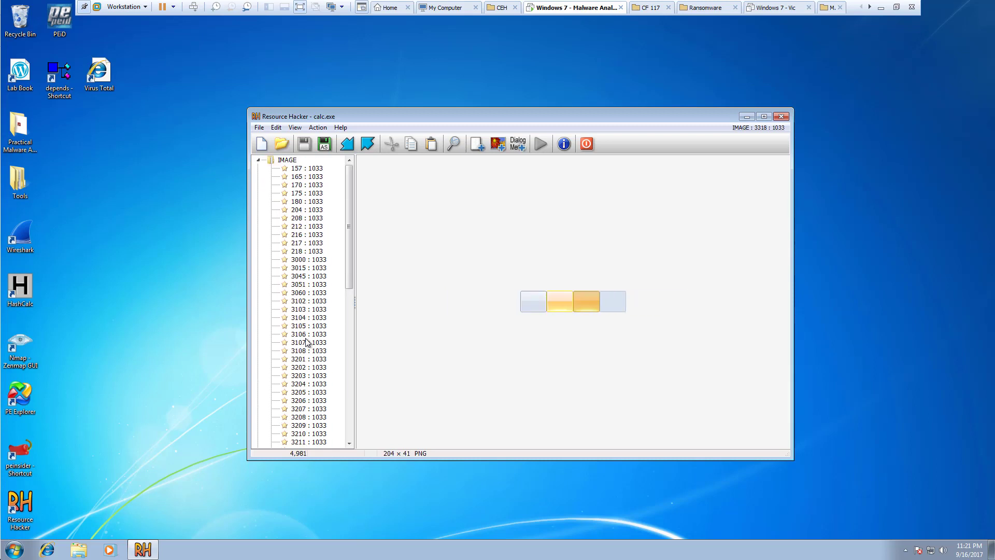
{"action": "left_click", "coordinate": [260, 160]}
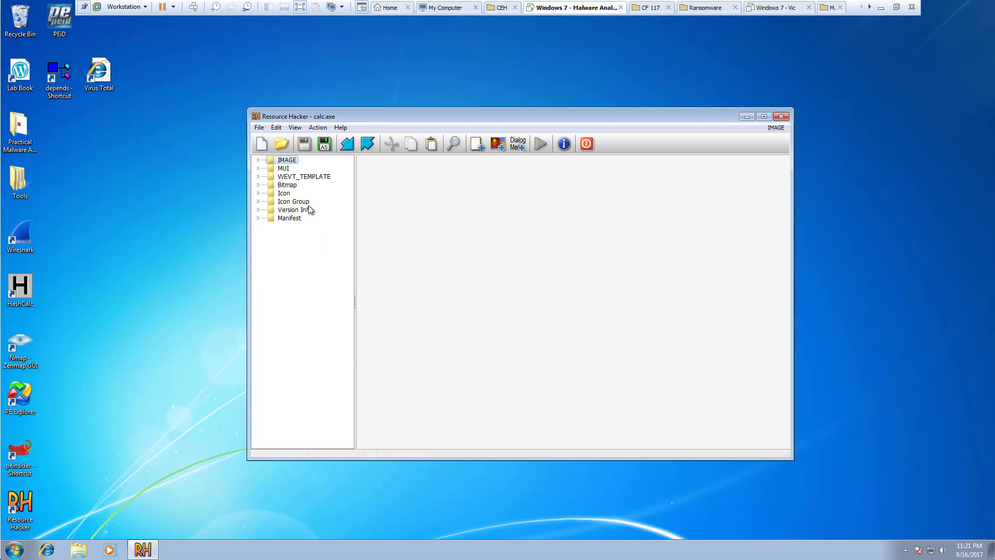
View calc.exe's Version Info 1 : 1033, collapse it, and show the Manifest 1 : 1033 XML
{"action": "left_click", "coordinate": [292, 211]}
{"action": "left_click", "coordinate": [261, 210]}
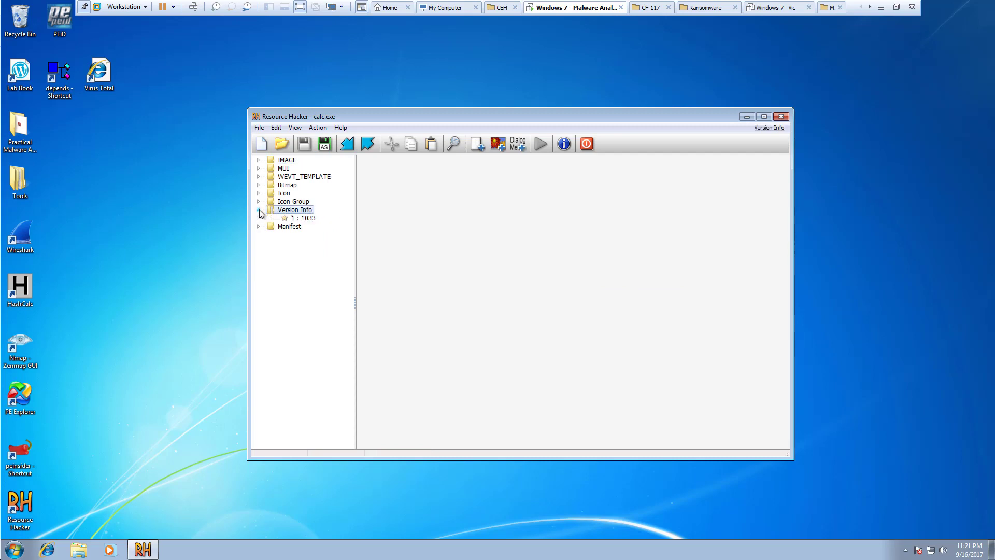
{"action": "left_click", "coordinate": [304, 219]}
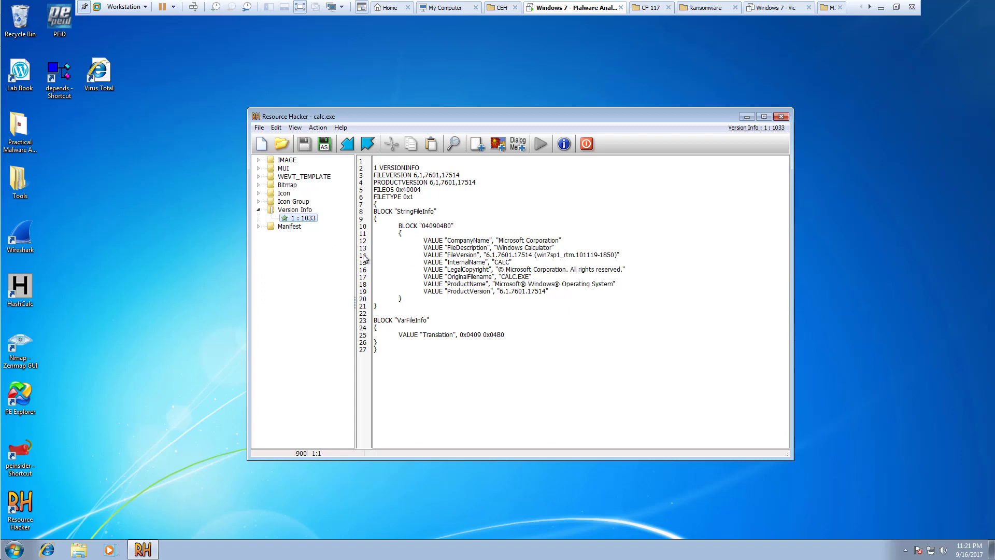
{"action": "left_click", "coordinate": [259, 210]}
{"action": "left_click", "coordinate": [304, 226]}
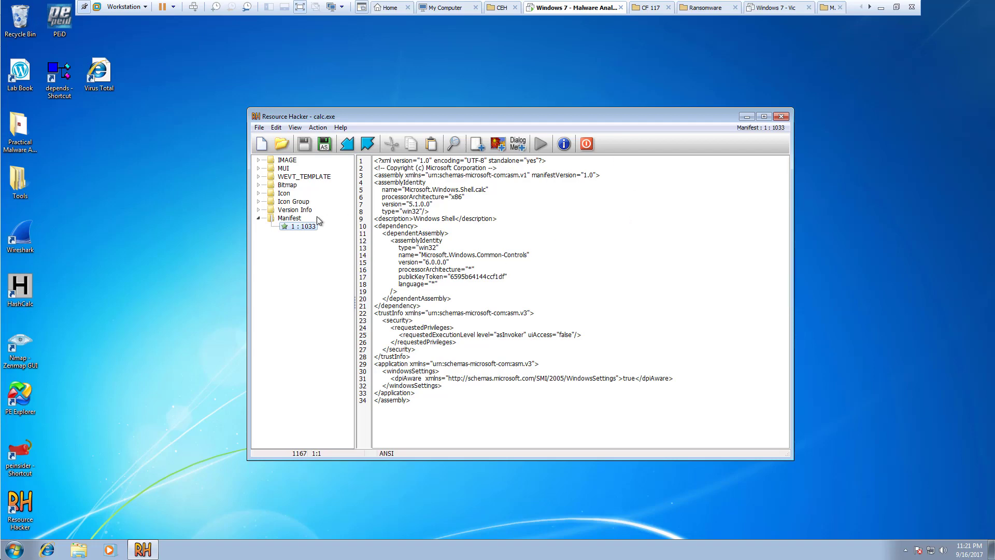
Collapse the Manifest folder in calc.exe's resource tree
{"action": "left_click", "coordinate": [260, 218]}
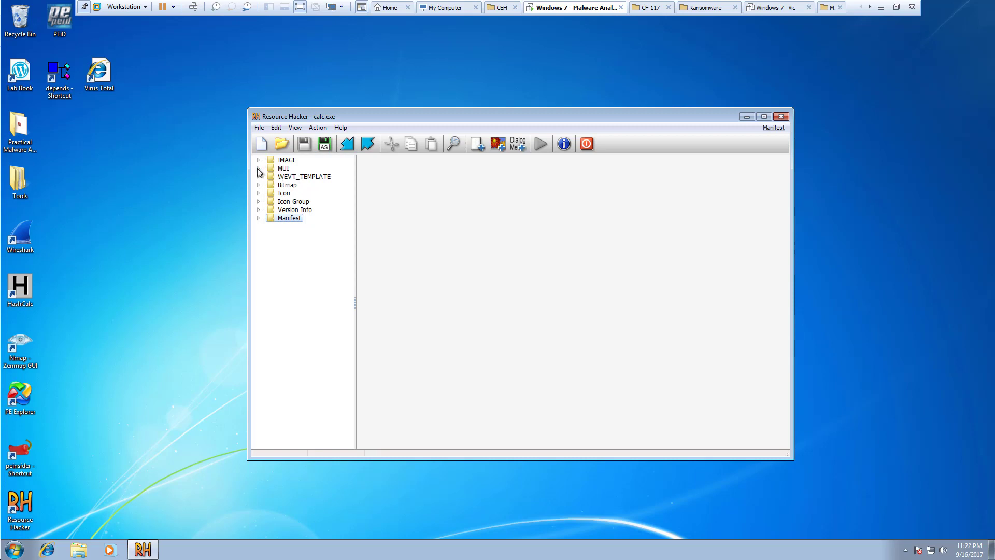
{"action": "left_click", "coordinate": [280, 168]}
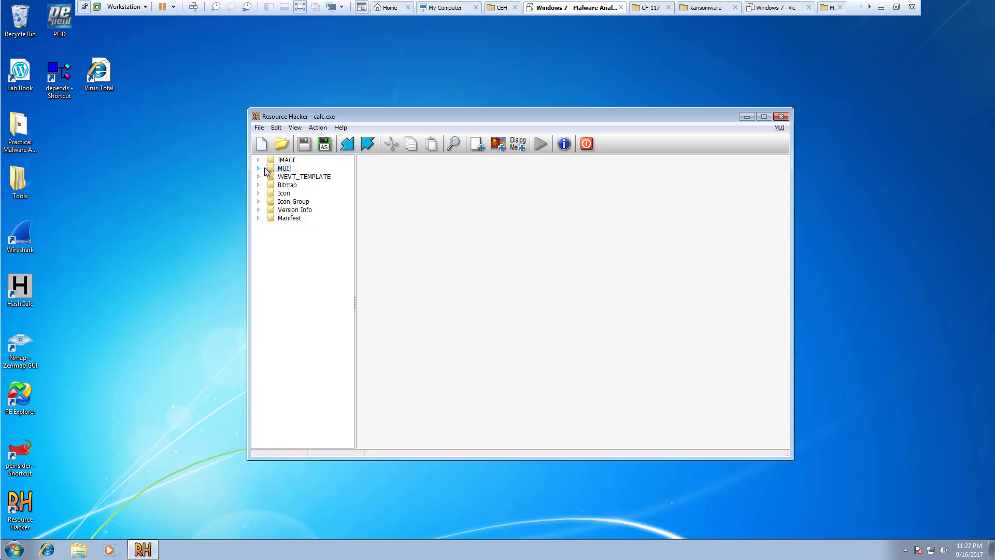
{"action": "left_click", "coordinate": [260, 168]}
{"action": "left_click", "coordinate": [303, 177]}
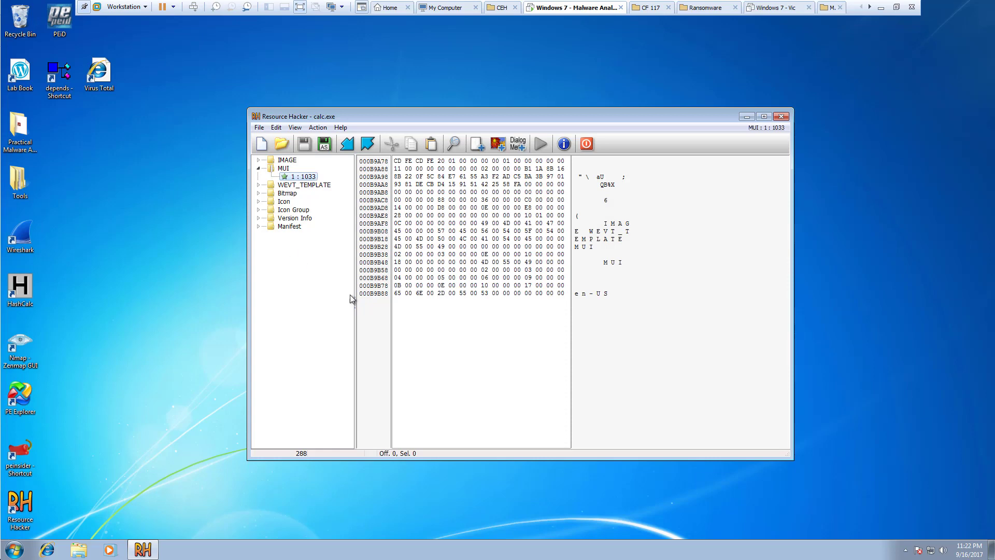
{"action": "left_click", "coordinate": [491, 247]}
{"action": "left_click", "coordinate": [260, 168]}
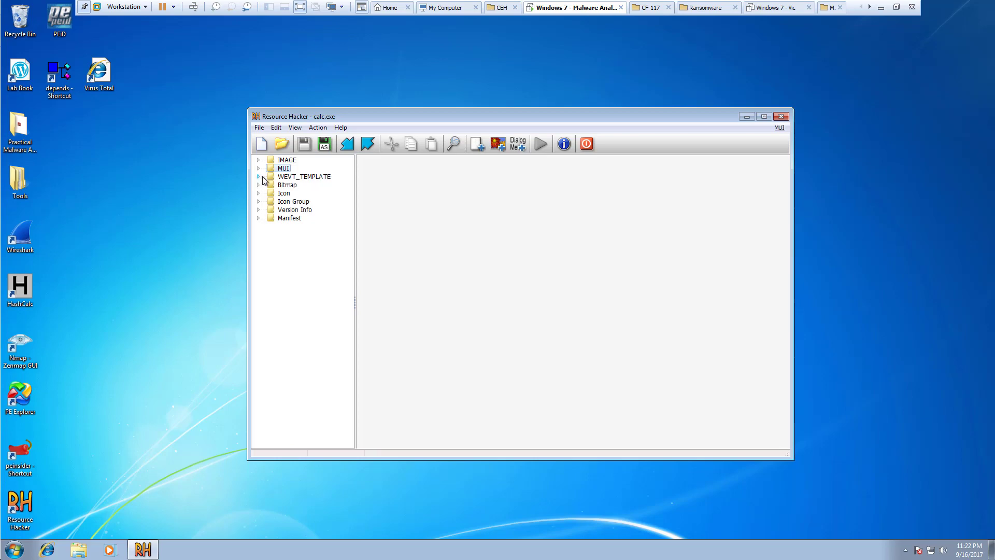
Expand WEVT_TEMPLATE and display its 1 : 1033 entry as hex
{"action": "left_click", "coordinate": [259, 177]}
{"action": "left_click", "coordinate": [304, 185]}
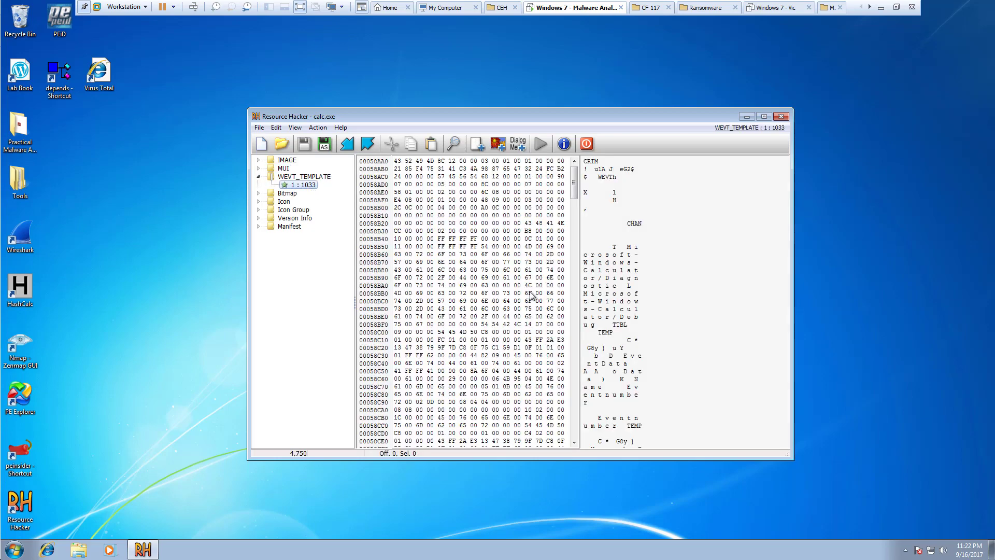